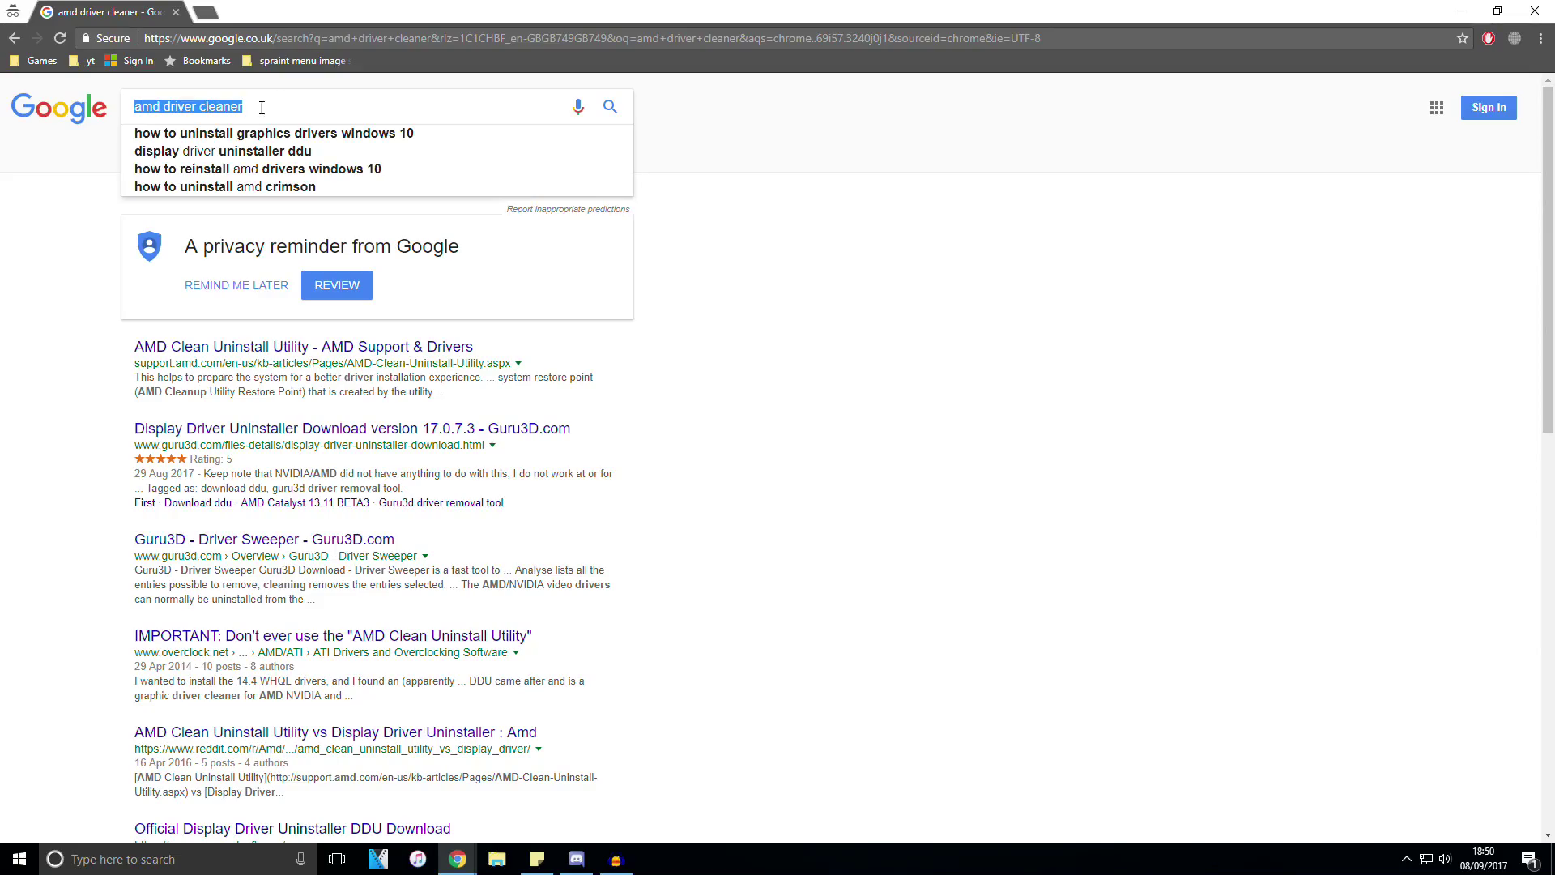
Open the AMD Clean Uninstall Utility result from the 'amd driver cleaner' search in a new tab
{"action": "middle_click", "coordinate": [244, 348]}
Download and save the AMD Clean Uninstall Utility from its support article
{"action": "left_click", "coordinate": [267, 13]}
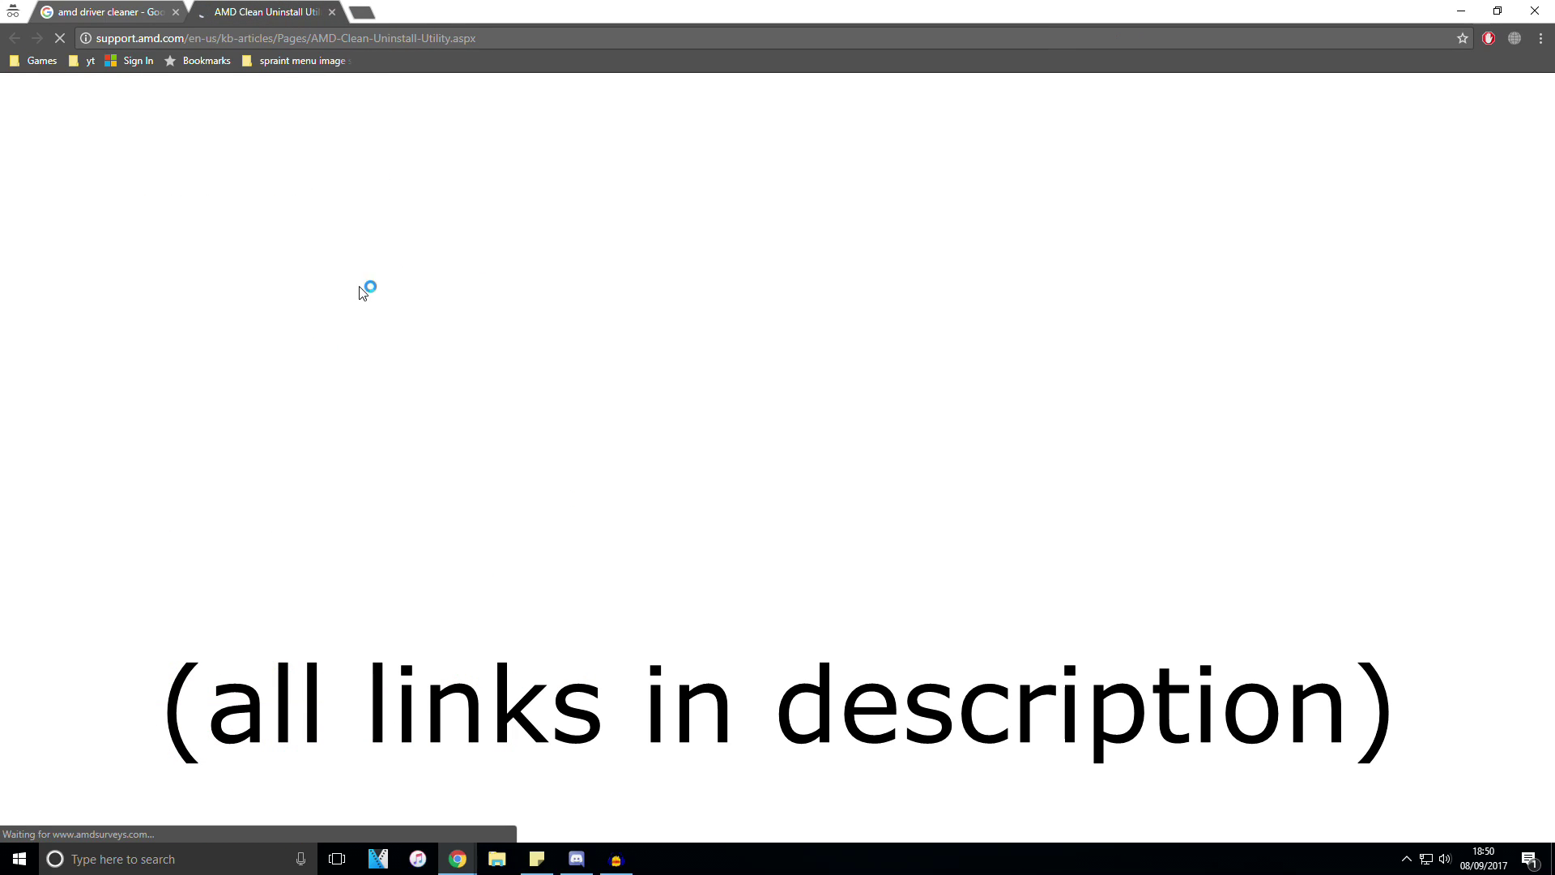
{"action": "scroll", "coordinate": [753, 433], "scroll_direction": "down", "scroll_amount": 10}
{"action": "scroll", "coordinate": [755, 433], "scroll_direction": "down", "scroll_amount": 5}
{"action": "scroll", "coordinate": [695, 444], "scroll_direction": "down", "scroll_amount": 3}
{"action": "scroll", "coordinate": [693, 443], "scroll_direction": "down", "scroll_amount": 3}
{"action": "scroll", "coordinate": [694, 444], "scroll_direction": "down", "scroll_amount": 5}
{"action": "scroll", "coordinate": [694, 444], "scroll_direction": "down", "scroll_amount": 3}
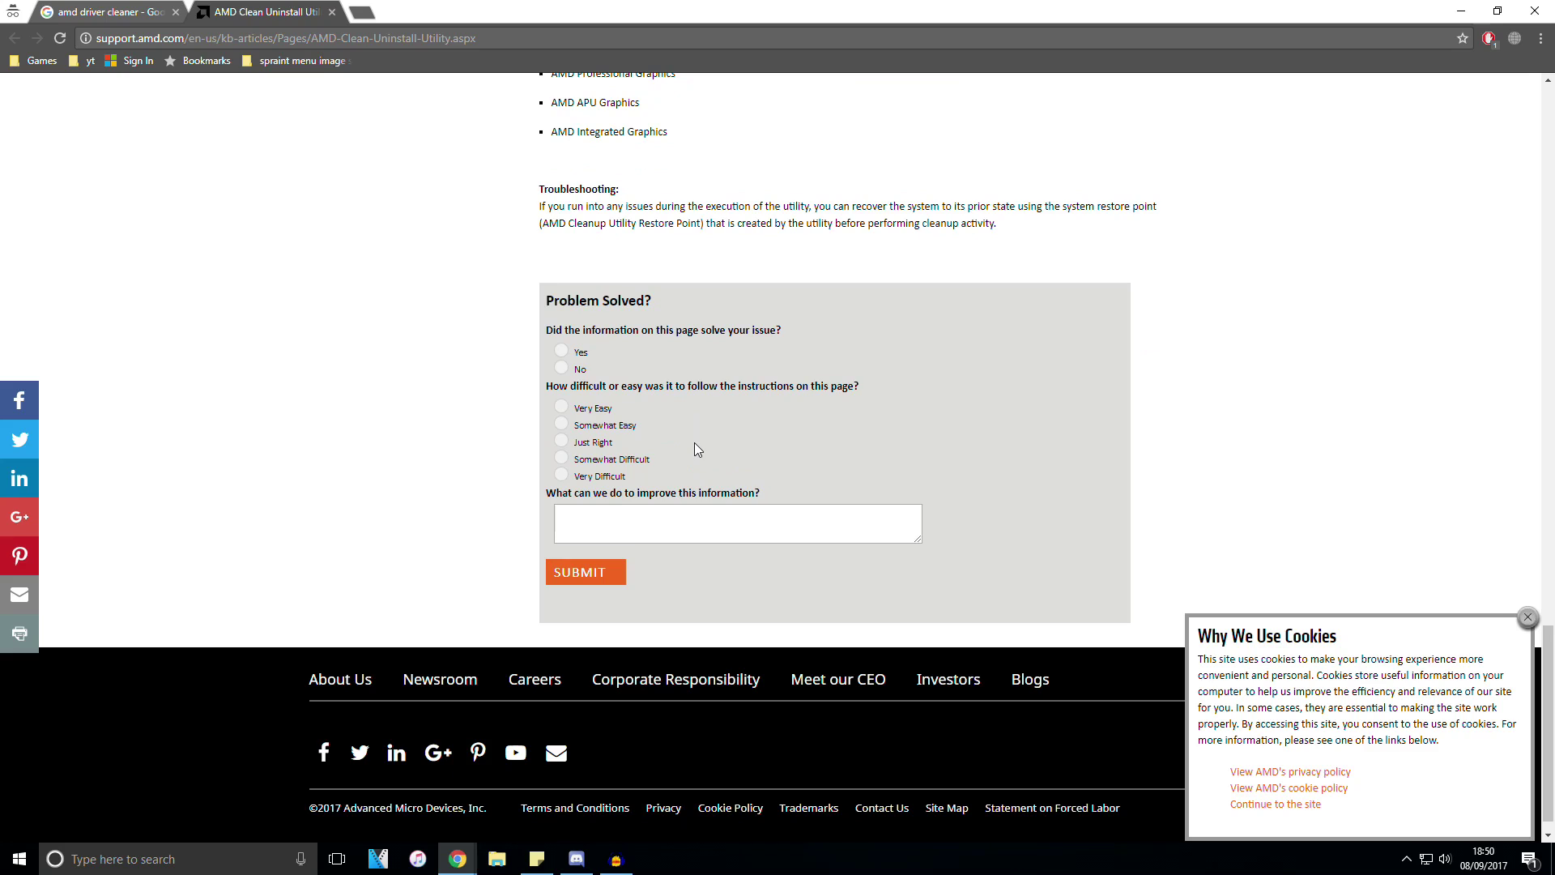
{"action": "scroll", "coordinate": [694, 443], "scroll_direction": "up", "scroll_amount": 5}
{"action": "scroll", "coordinate": [669, 379], "scroll_direction": "up", "scroll_amount": 5}
{"action": "scroll", "coordinate": [480, 257], "scroll_direction": "up", "scroll_amount": 3}
{"action": "scroll", "coordinate": [480, 259], "scroll_direction": "up", "scroll_amount": 5}
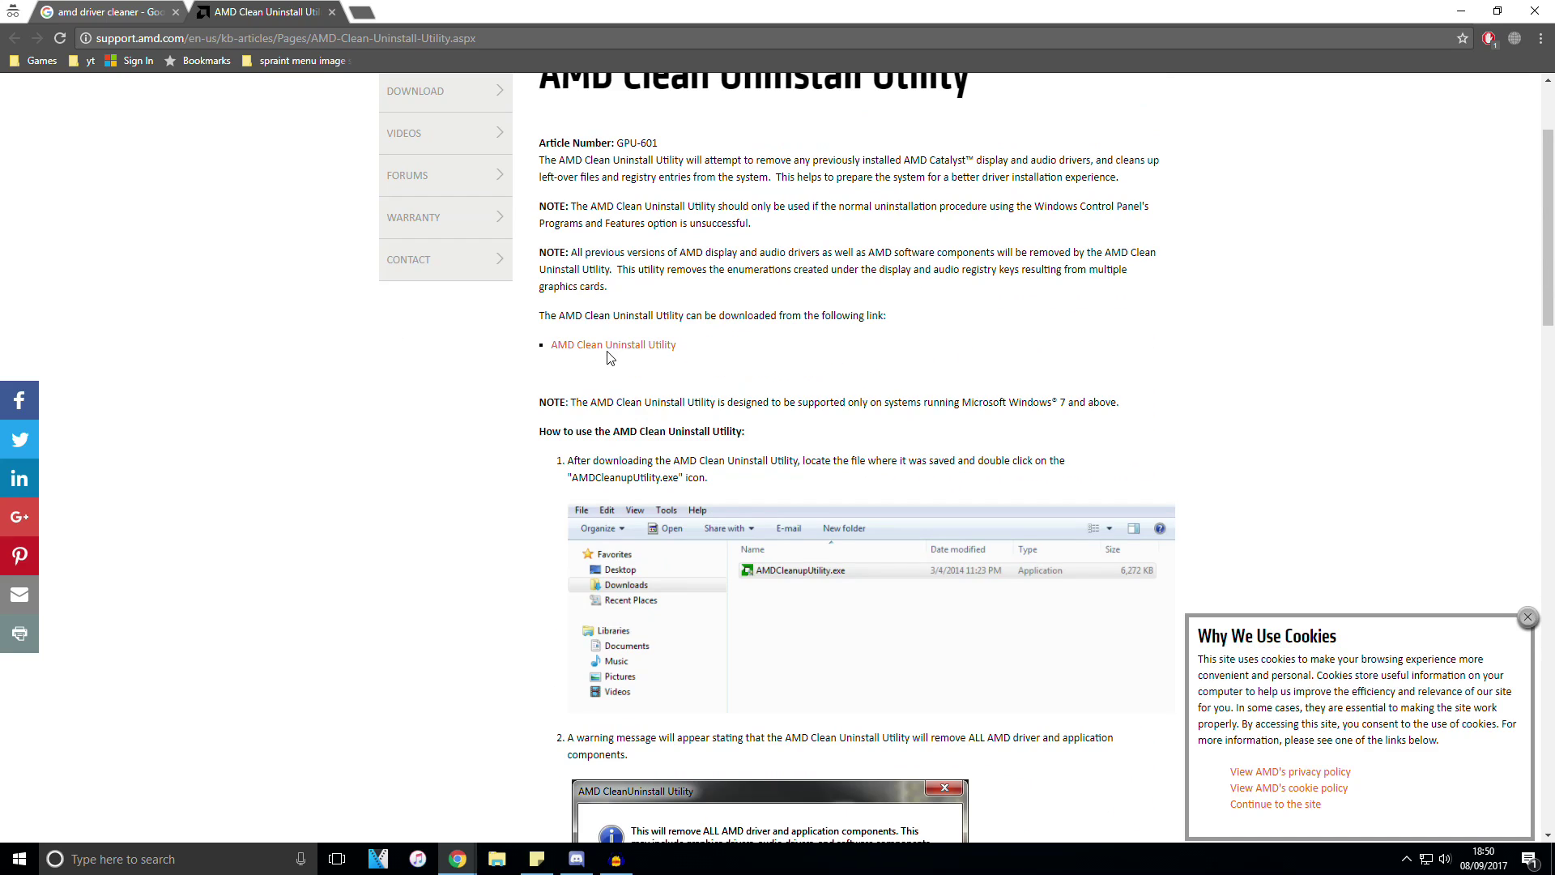
{"action": "scroll", "coordinate": [608, 352], "scroll_direction": "up", "scroll_amount": 2}
{"action": "left_click", "coordinate": [584, 438]}
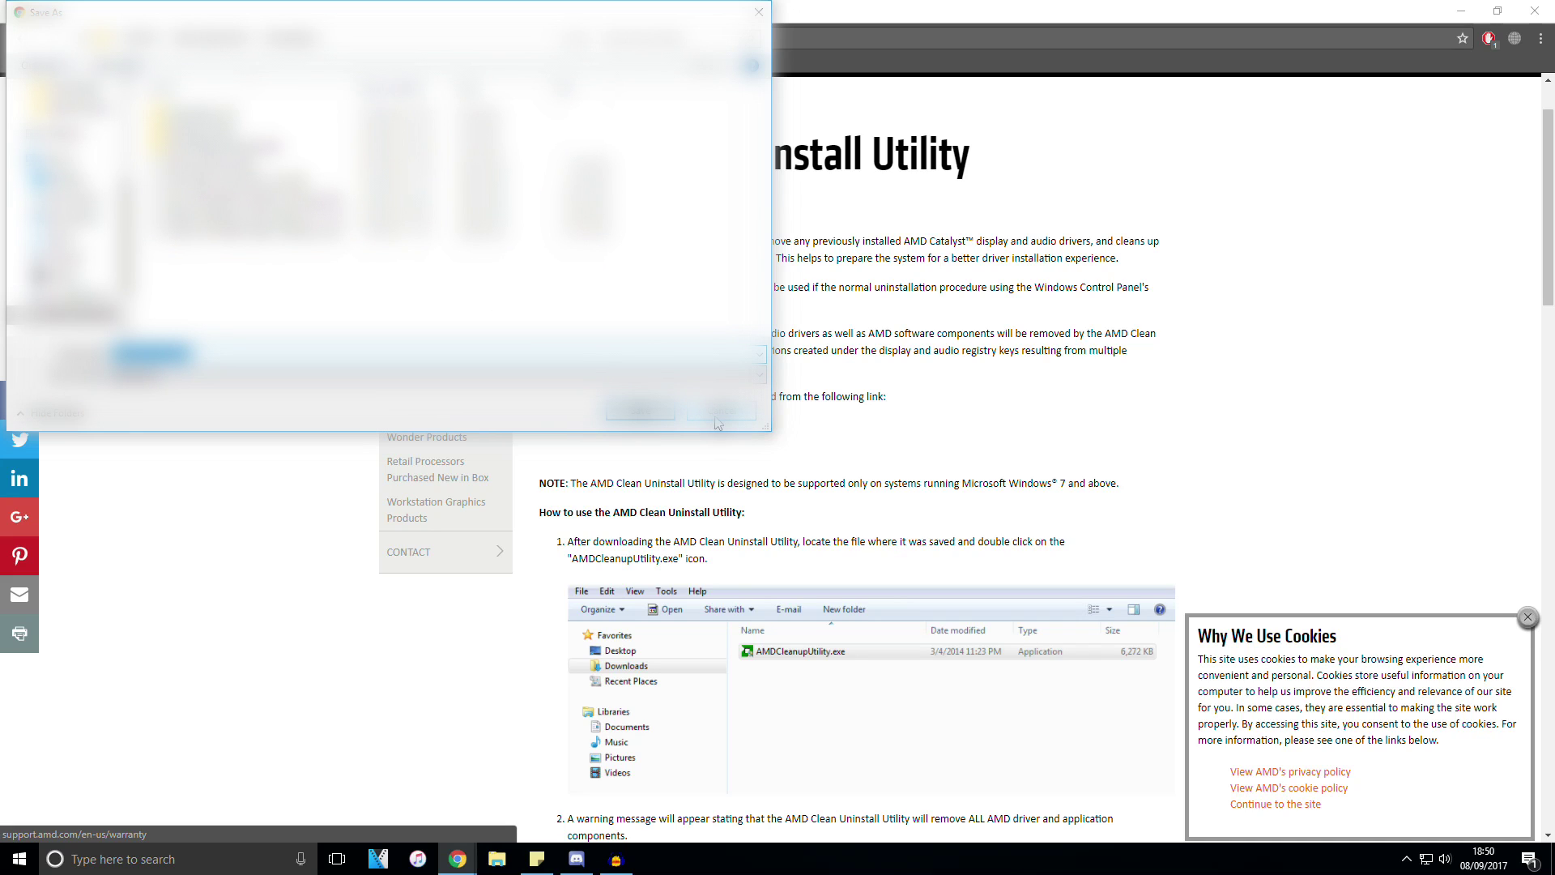
{"action": "left_click", "coordinate": [639, 410]}
{"action": "left_click", "coordinate": [121, 858]}
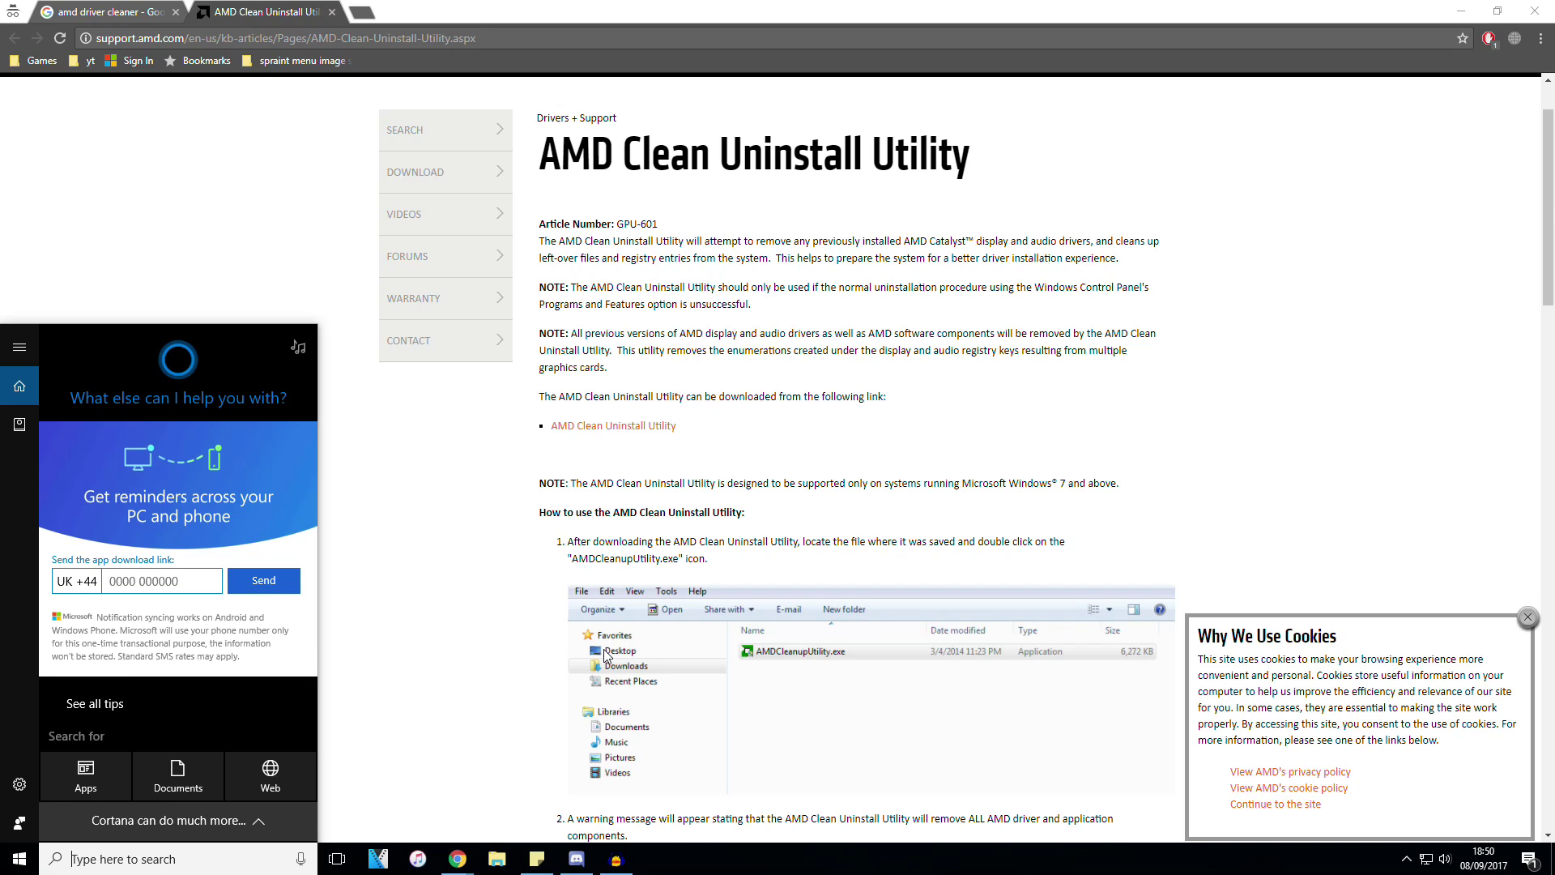
{"action": "type", "text": "add remo"}
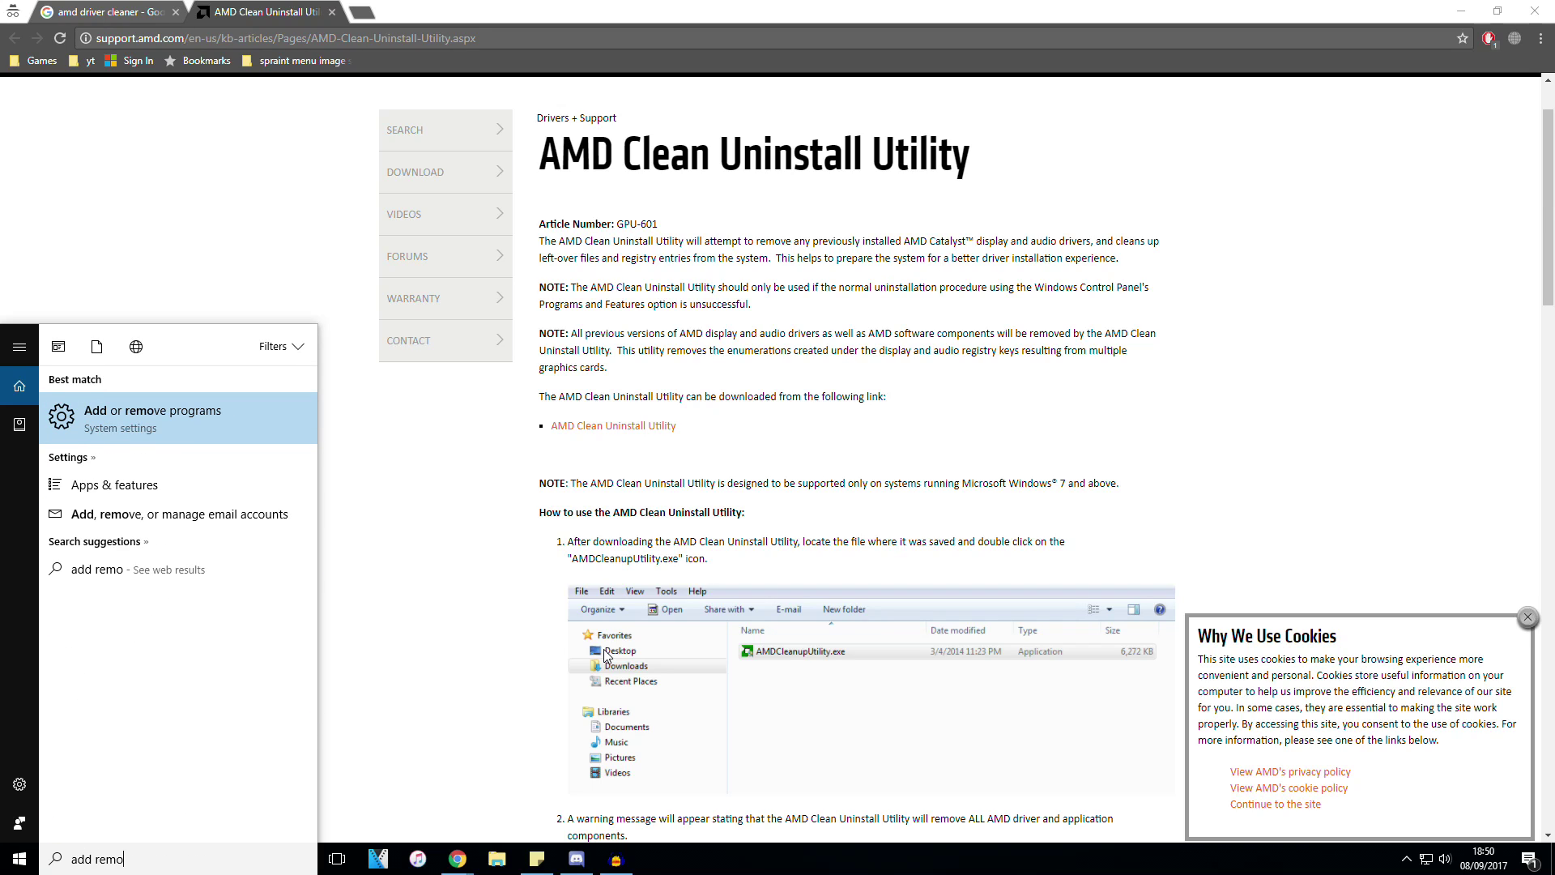
Open Add or remove programs and select AMD Software to show its uninstall option
{"action": "key", "text": "Return"}
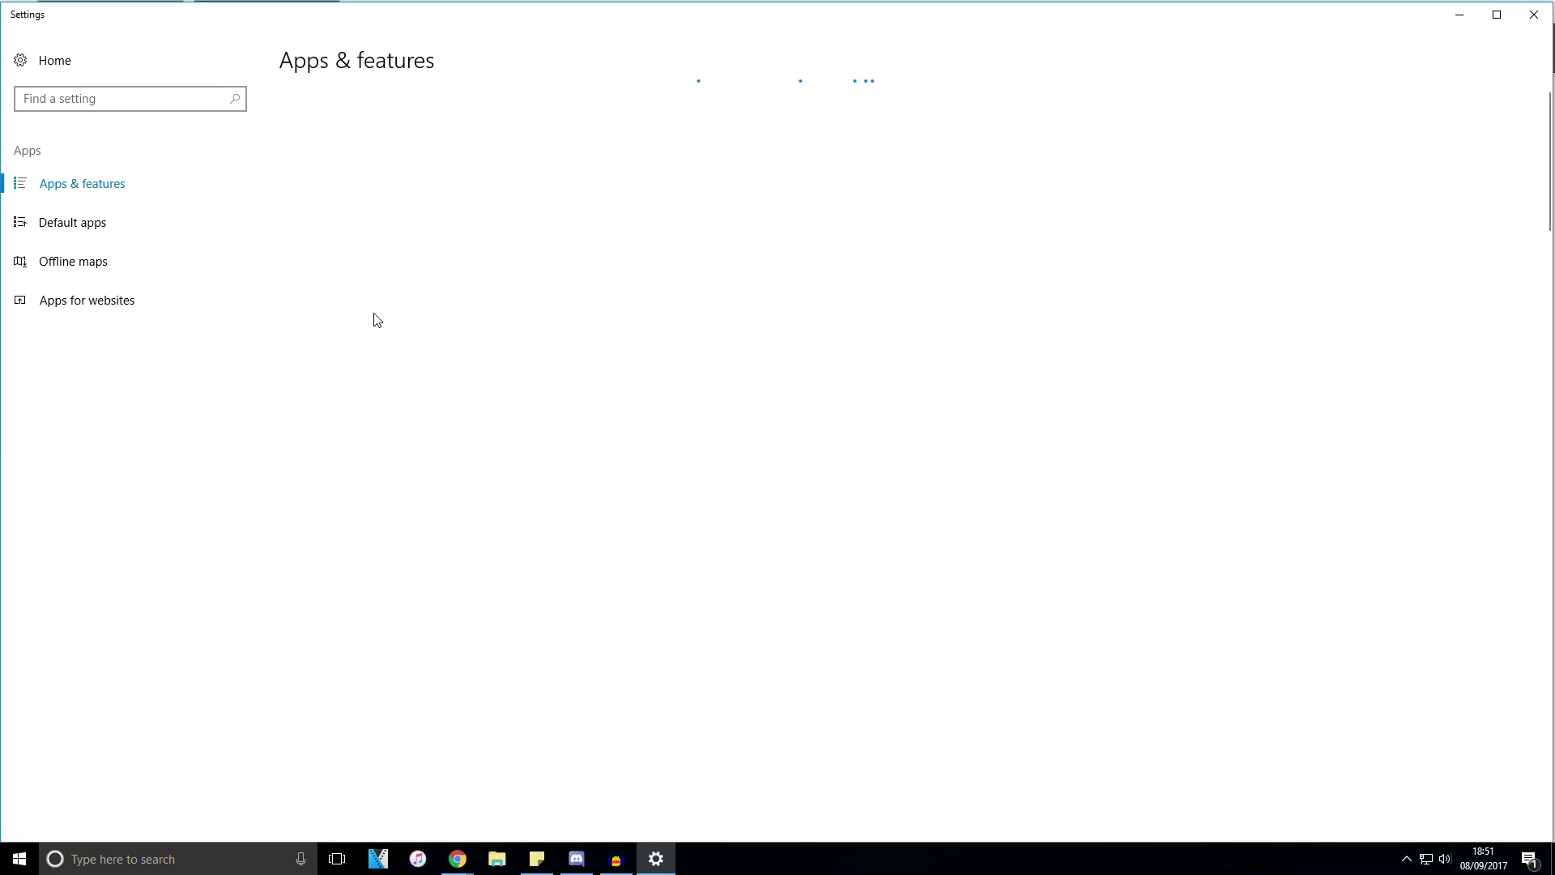
{"action": "scroll", "coordinate": [511, 363], "scroll_direction": "down", "scroll_amount": 5}
{"action": "scroll", "coordinate": [510, 363], "scroll_direction": "up", "scroll_amount": 2}
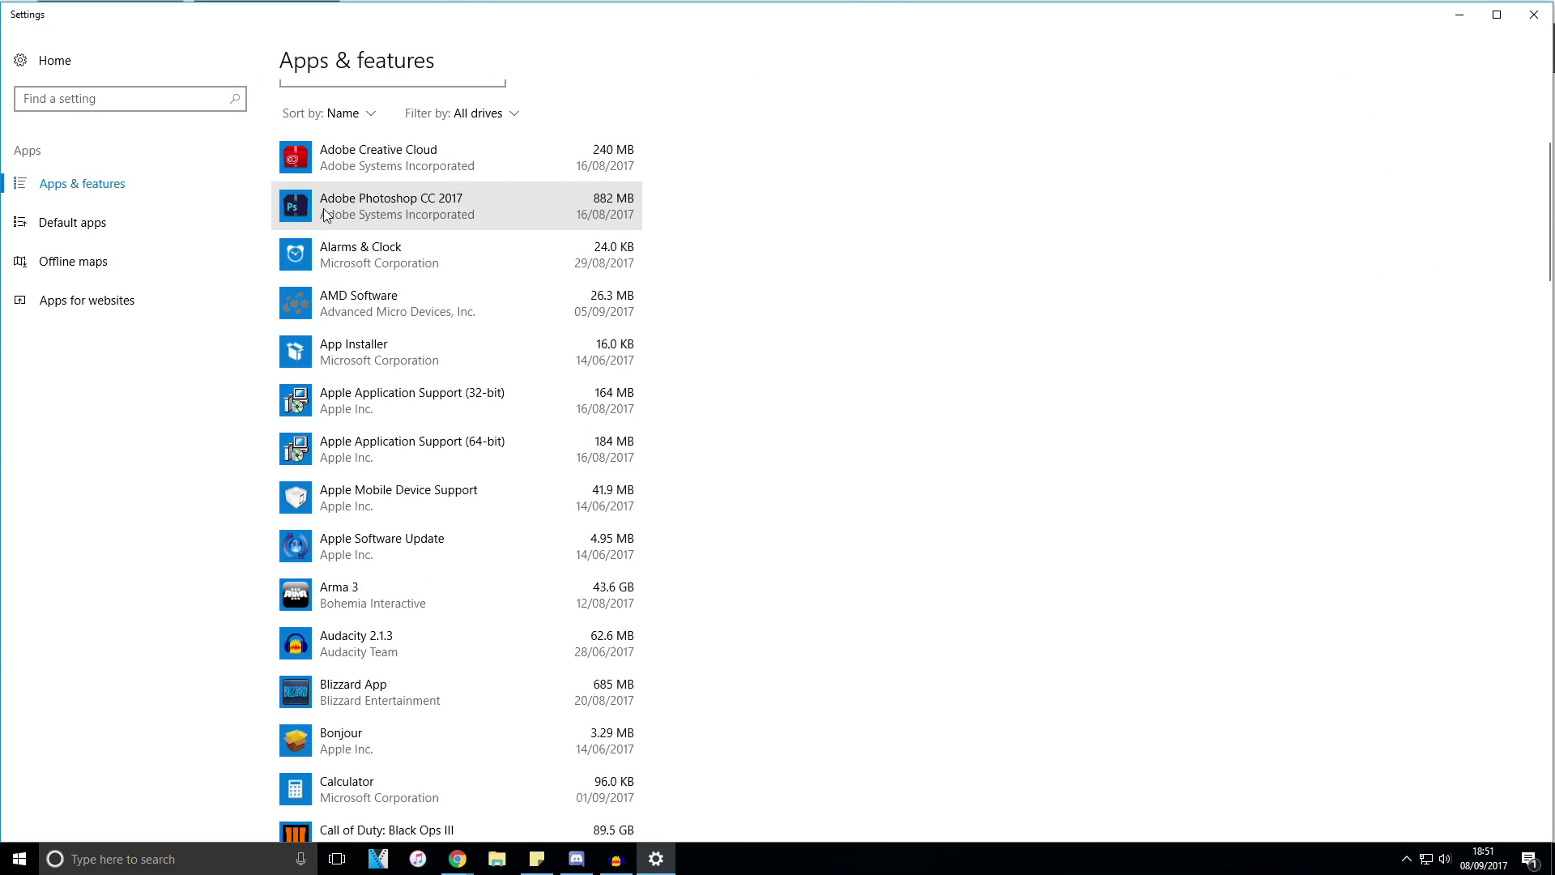
{"action": "scroll", "coordinate": [324, 207], "scroll_direction": "up", "scroll_amount": 1}
{"action": "left_click", "coordinate": [359, 289]}
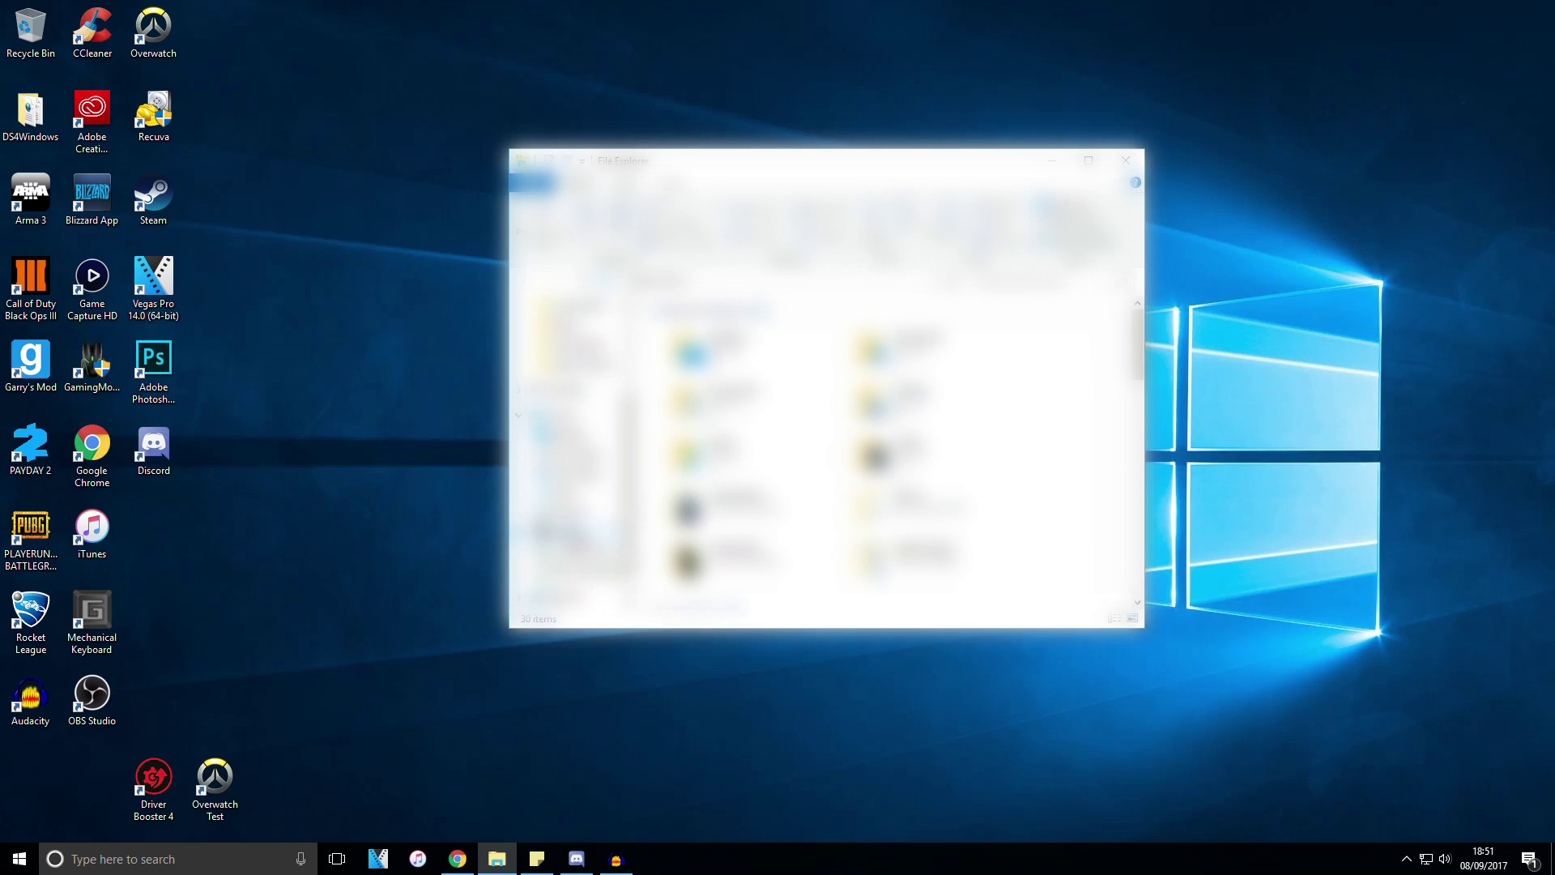
Open one of the computer's drives and a folder on it
{"action": "left_click", "coordinate": [576, 582]}
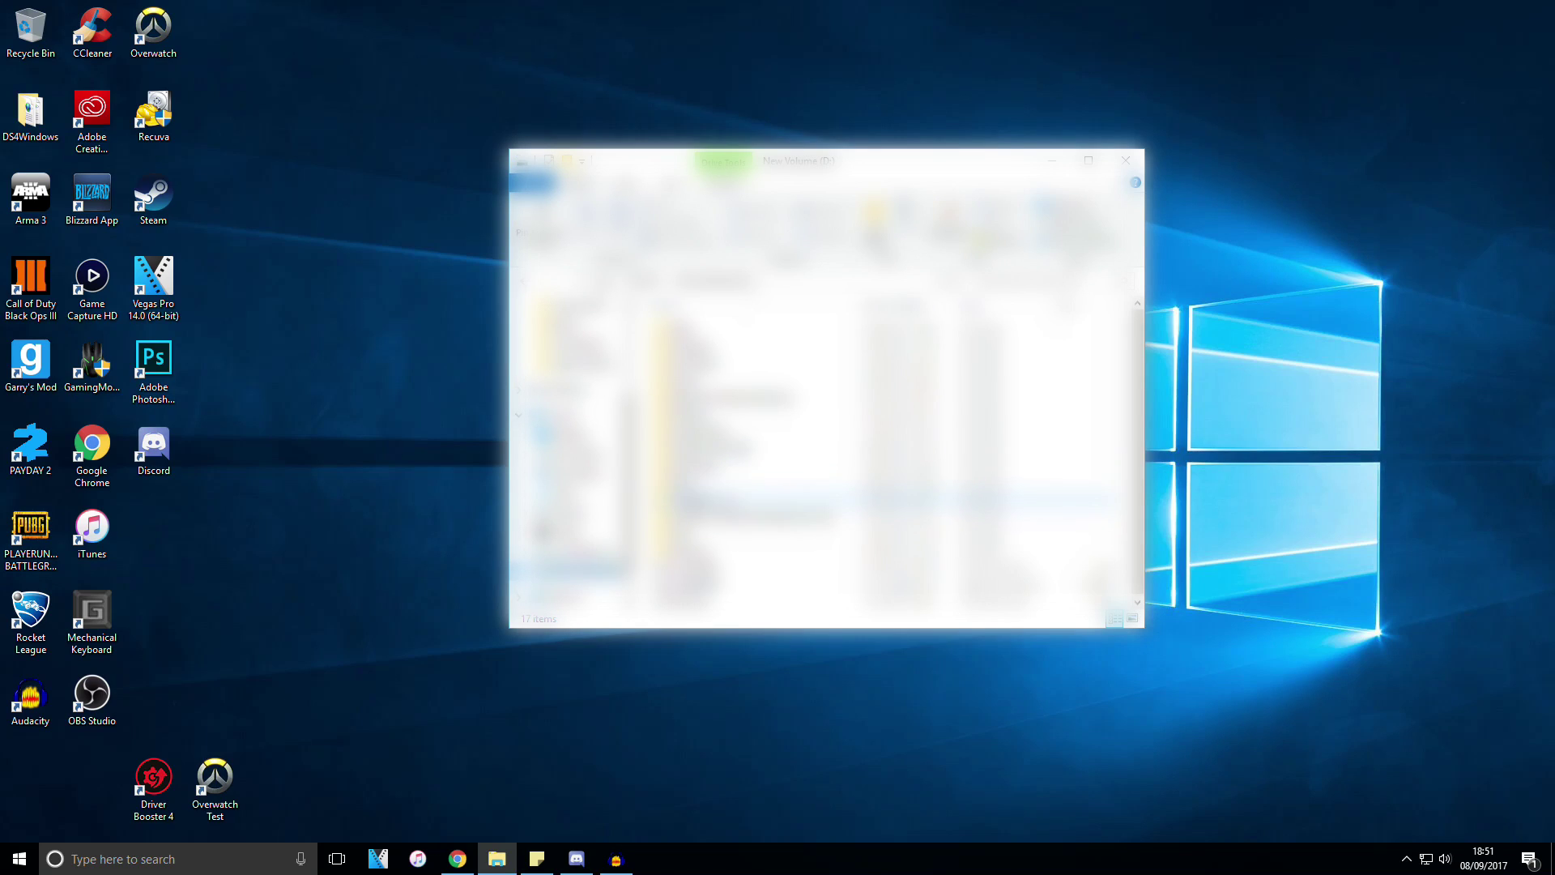
{"action": "double_click", "coordinate": [755, 514]}
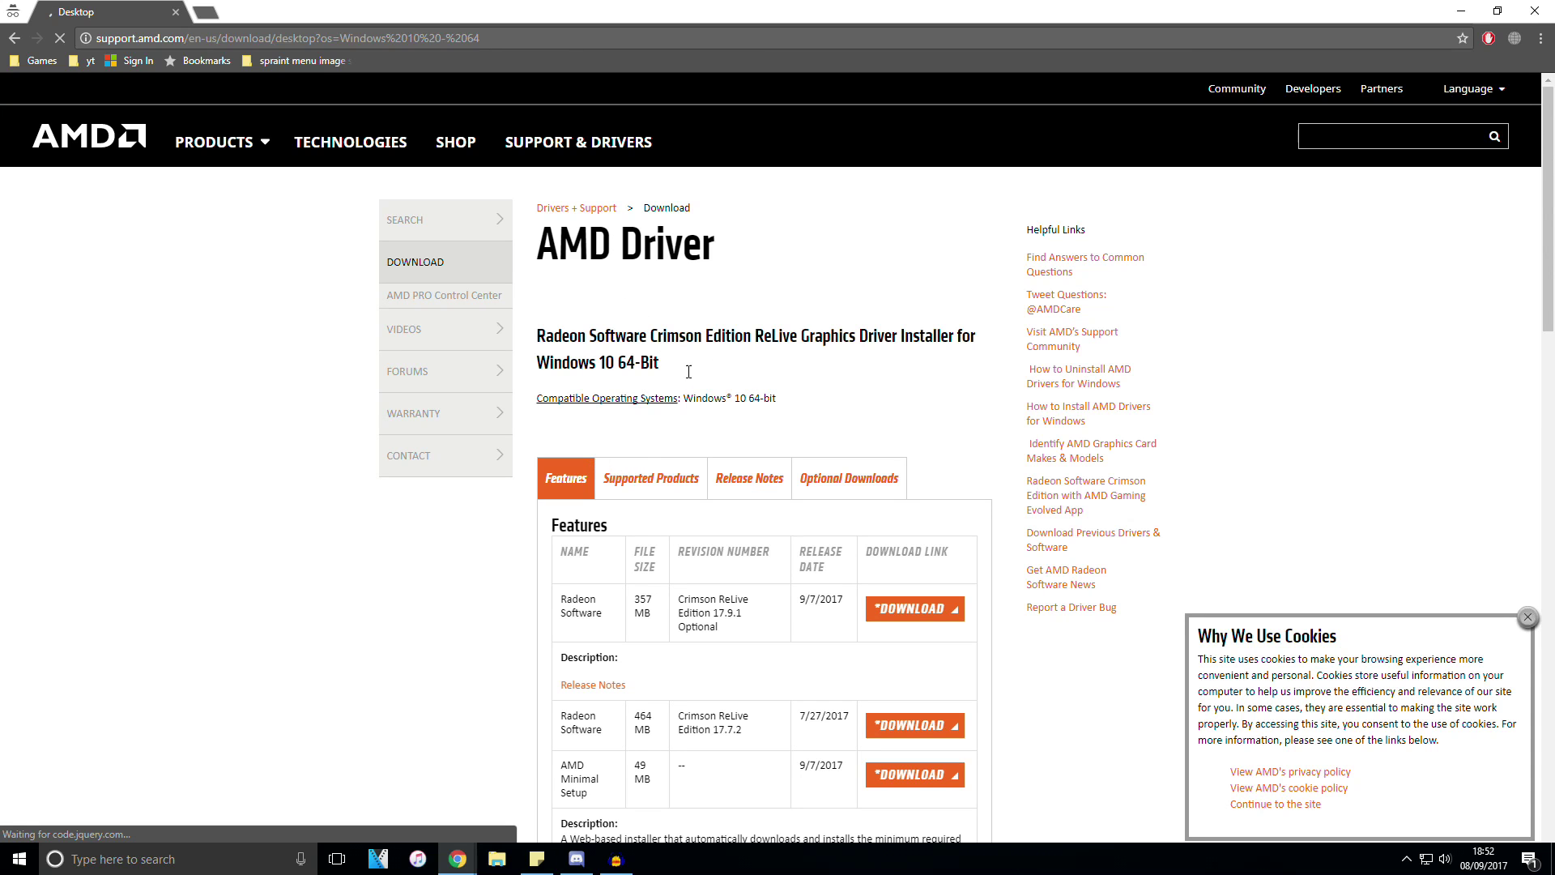
{"action": "scroll", "coordinate": [746, 427], "scroll_direction": "down", "scroll_amount": 2}
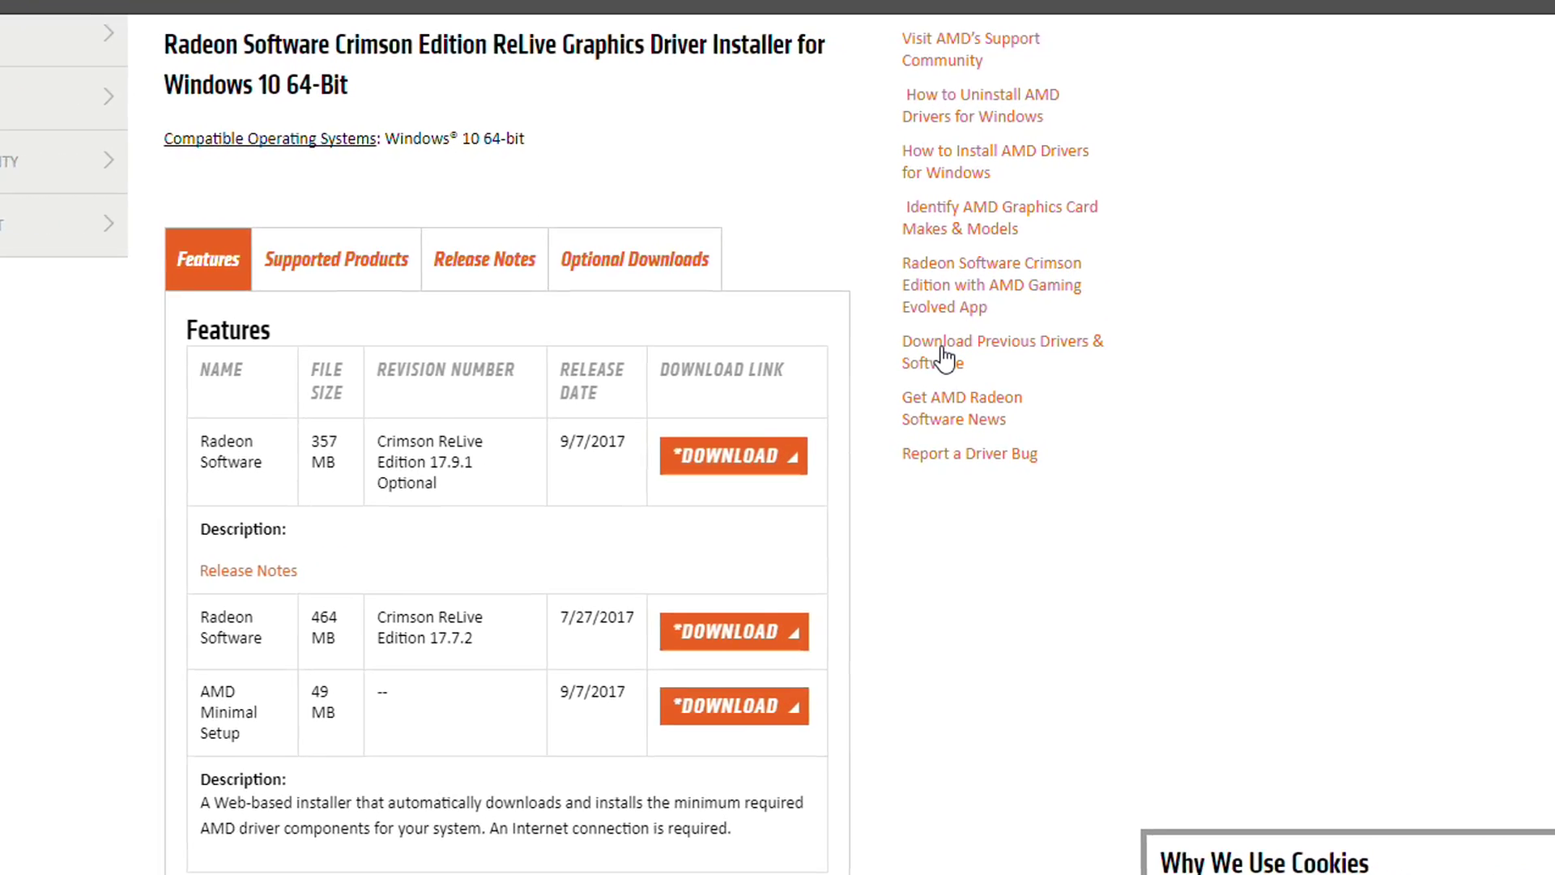
Follow 'Download Previous Drivers & Software' to the Previous AMD Display Drivers list
{"action": "left_click", "coordinate": [942, 352]}
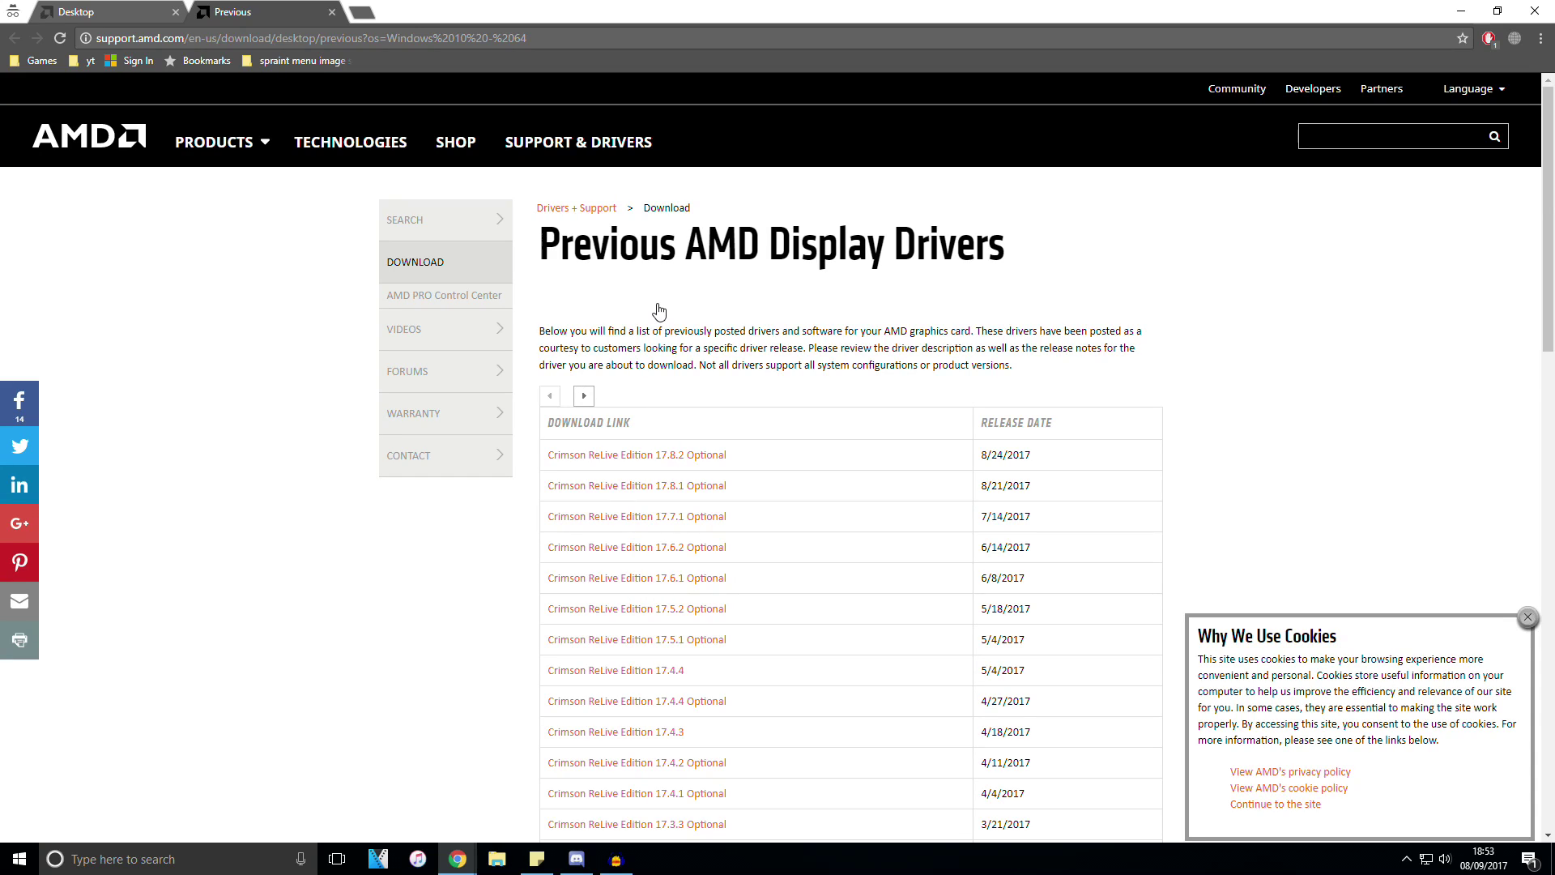
{"action": "scroll", "coordinate": [659, 315], "scroll_direction": "down", "scroll_amount": 5}
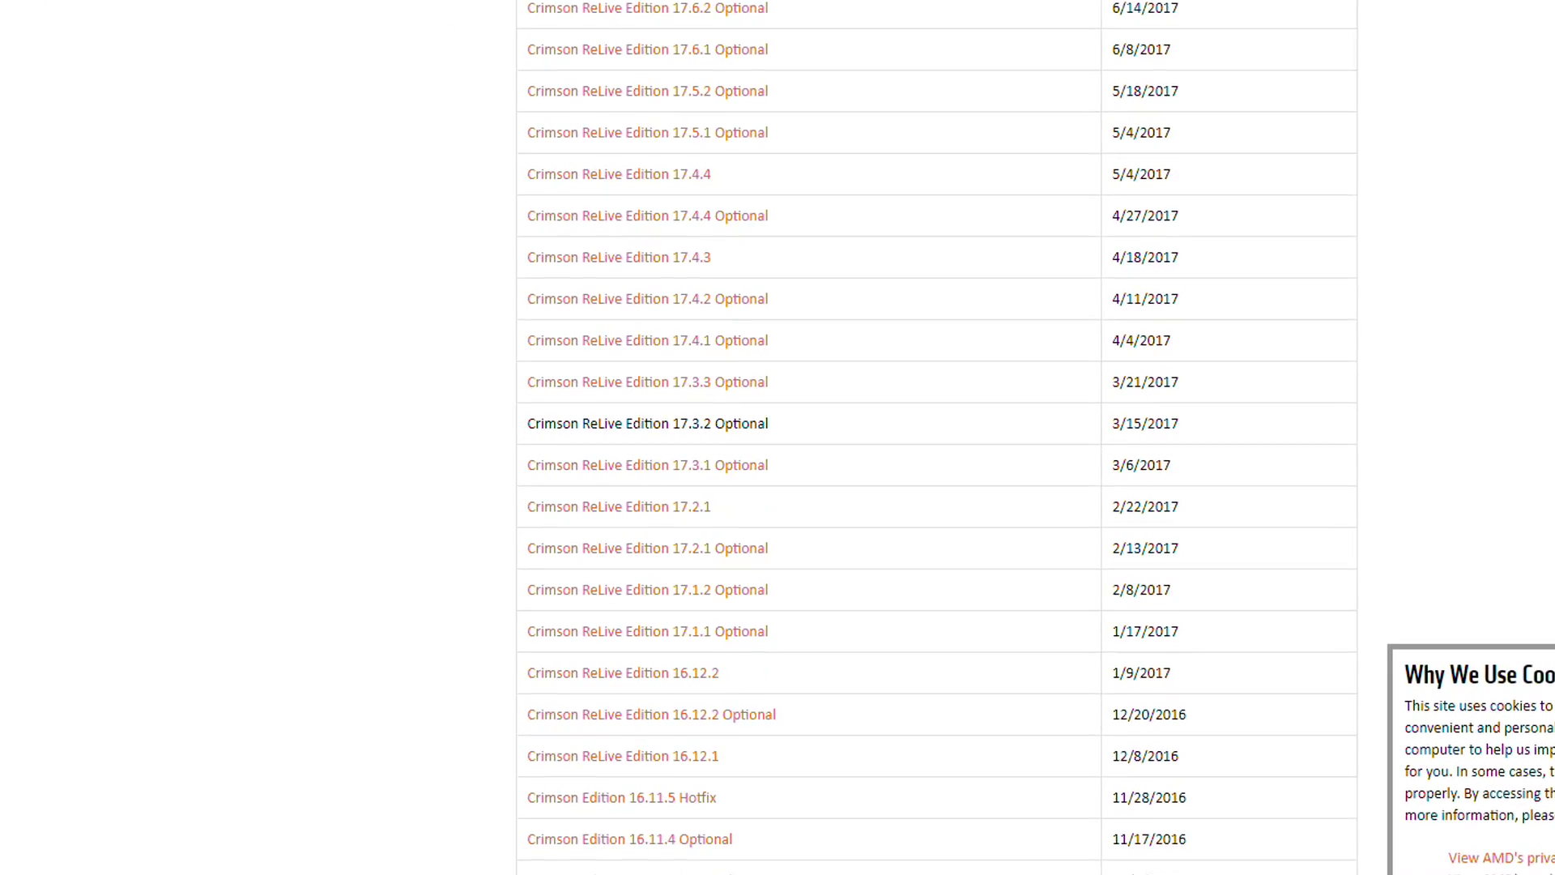